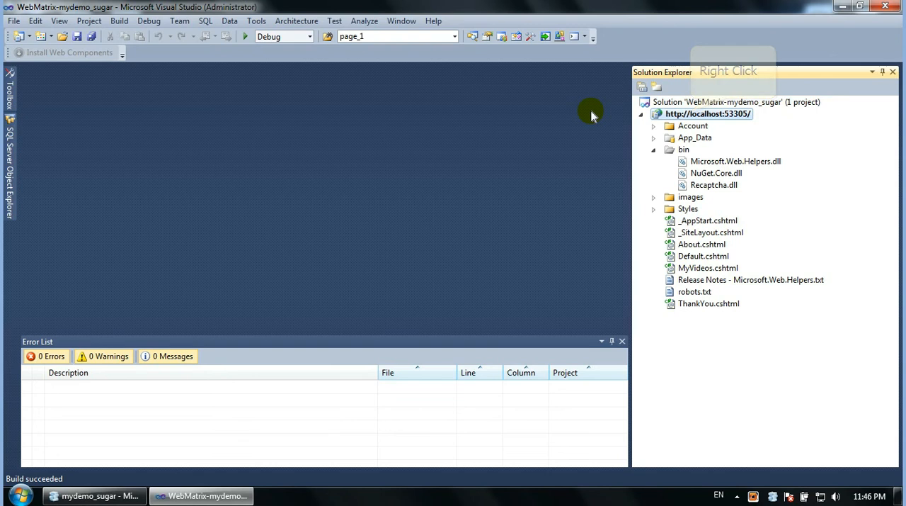
- Add the deployable dependencies ASP.NET Web Pages with Razor syntax and SQL Server Compact to the localhost:53305 web site
right_click(692, 115)
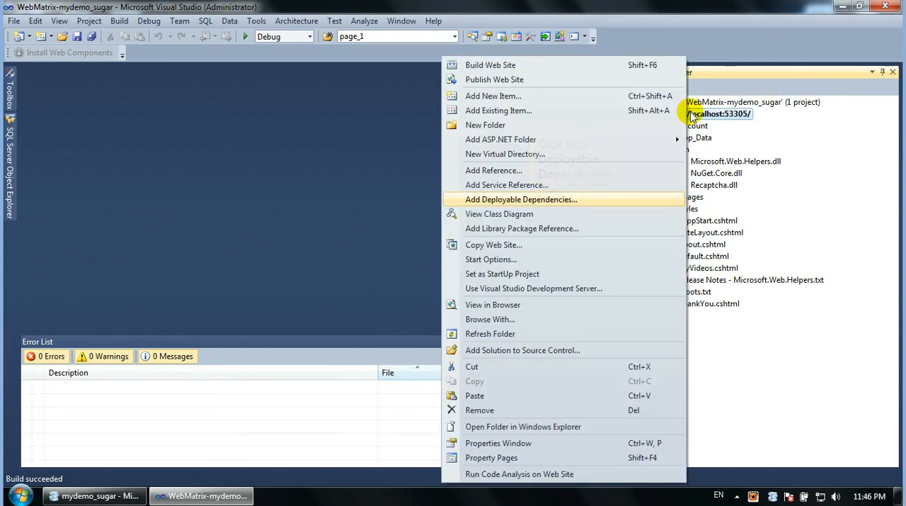
click(531, 199)
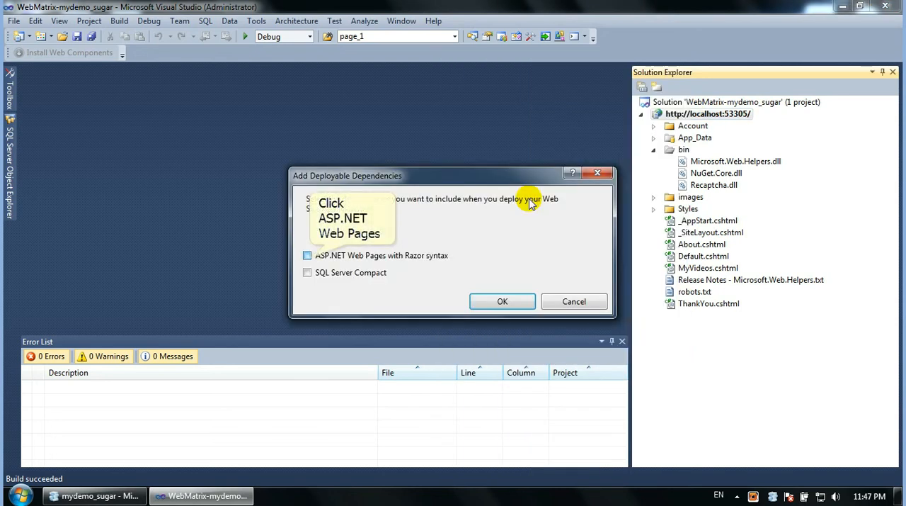
click(307, 255)
click(308, 272)
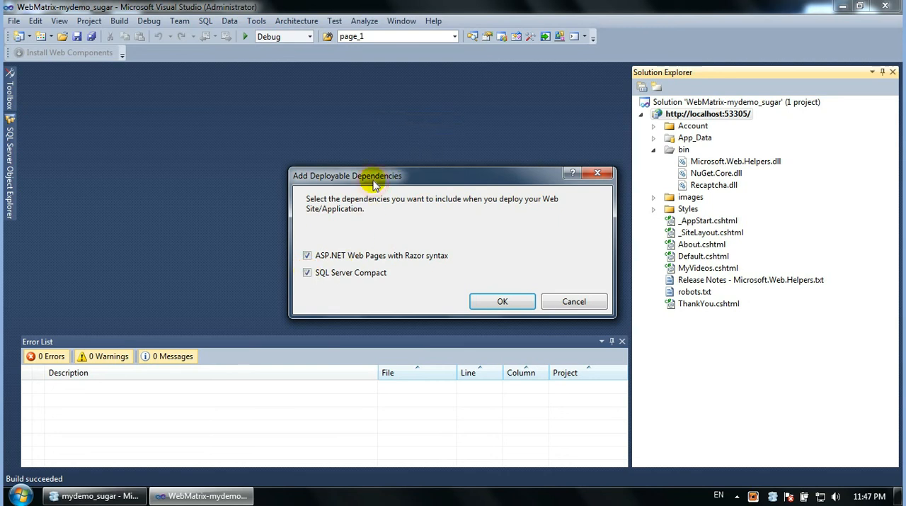
drag(373, 180, 321, 110)
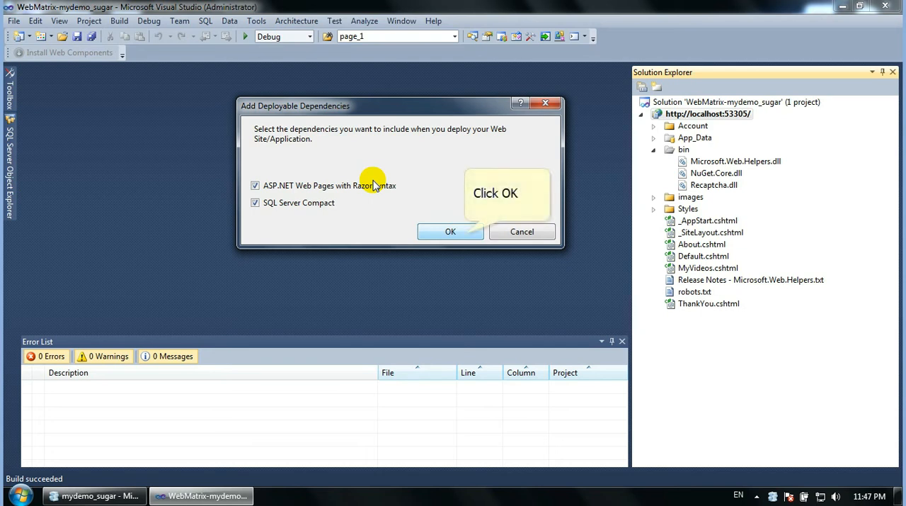
click(464, 234)
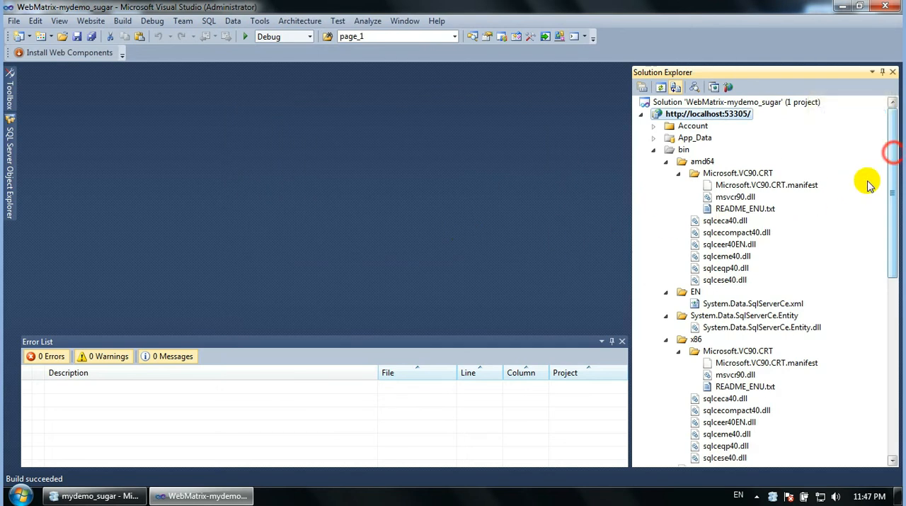
- Review the dependency files in the bin folder and collapse its amd64, EN, System.Data.SqlServerCe.Entity and x86 subfolders
drag(893, 153, 895, 157)
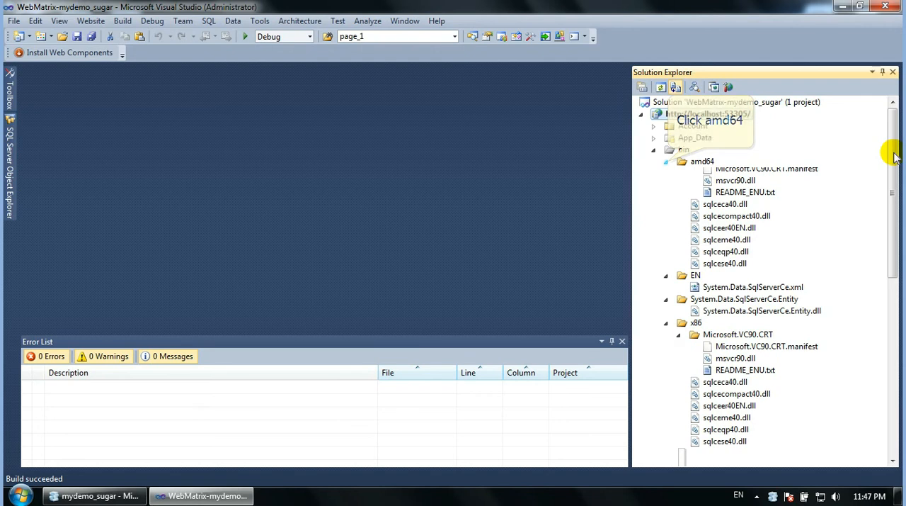
click(667, 162)
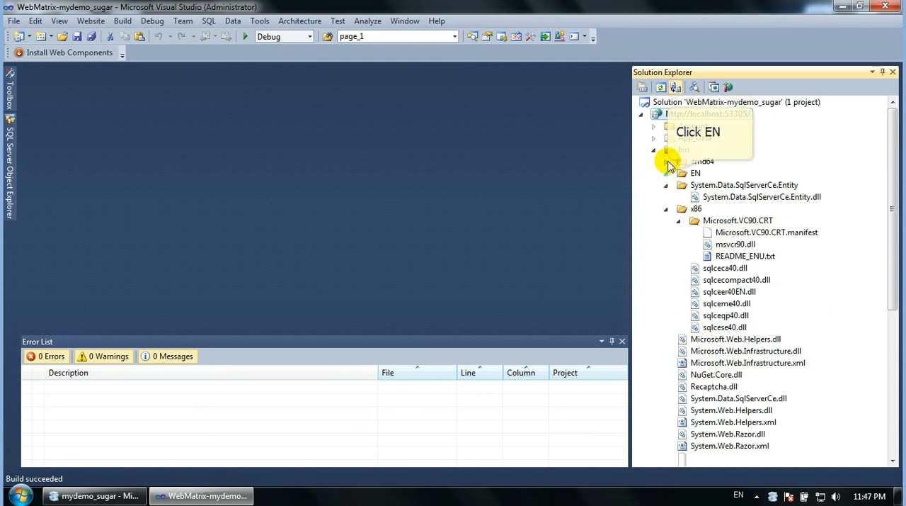
click(666, 174)
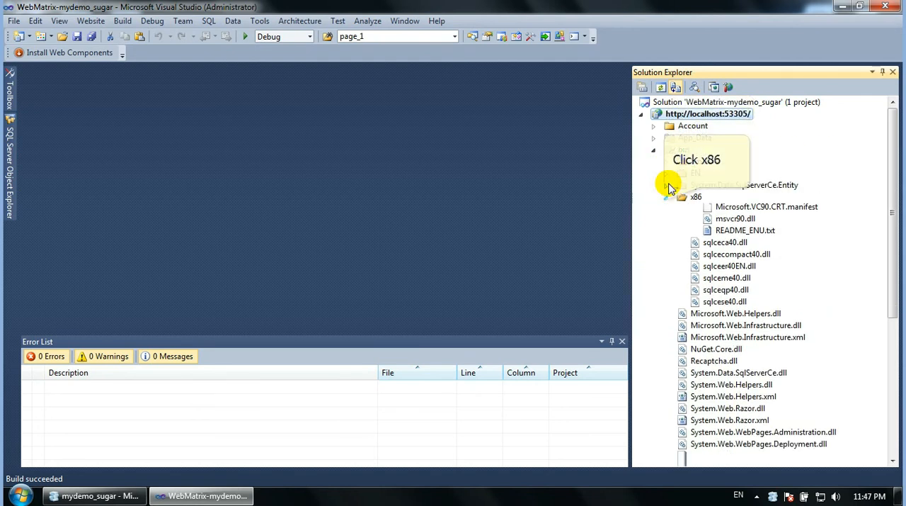
click(665, 198)
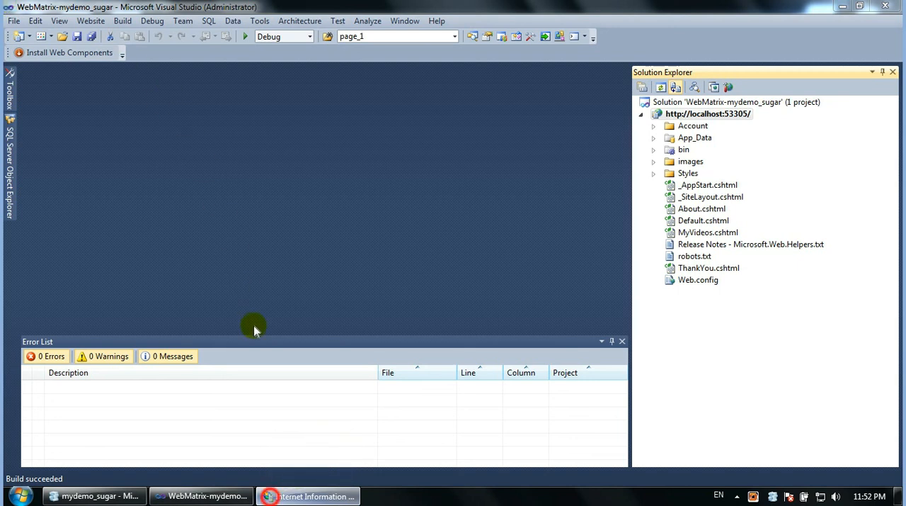
- Check the iwantwindowsphone site in IIS Manager and publish the web site from Visual Studio to C:\inetpub\wwwroot\newsite1
click(273, 498)
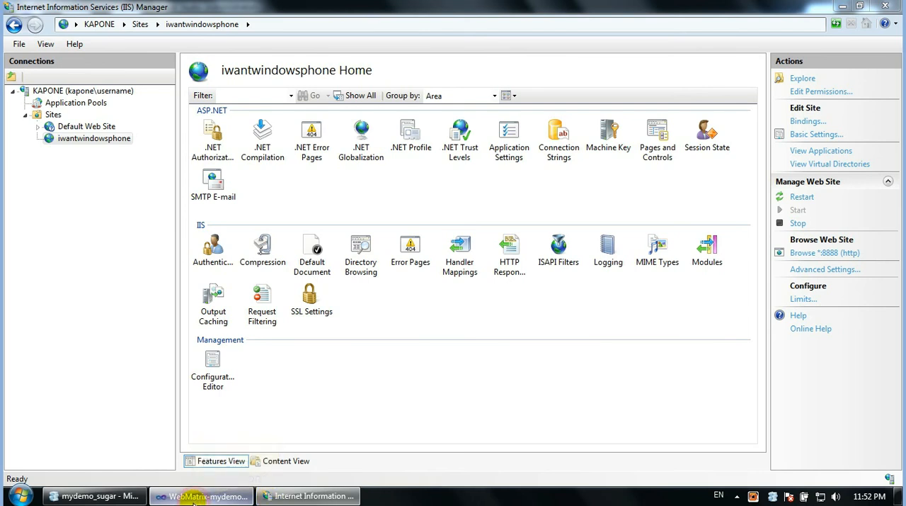
click(339, 495)
right_click(722, 114)
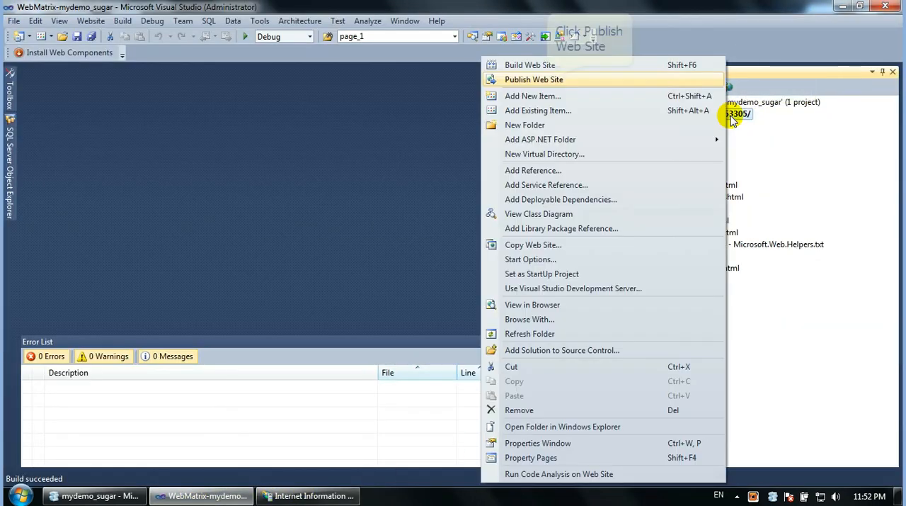
click(547, 80)
text(C:\inetpub\wwwroot\newsite1)
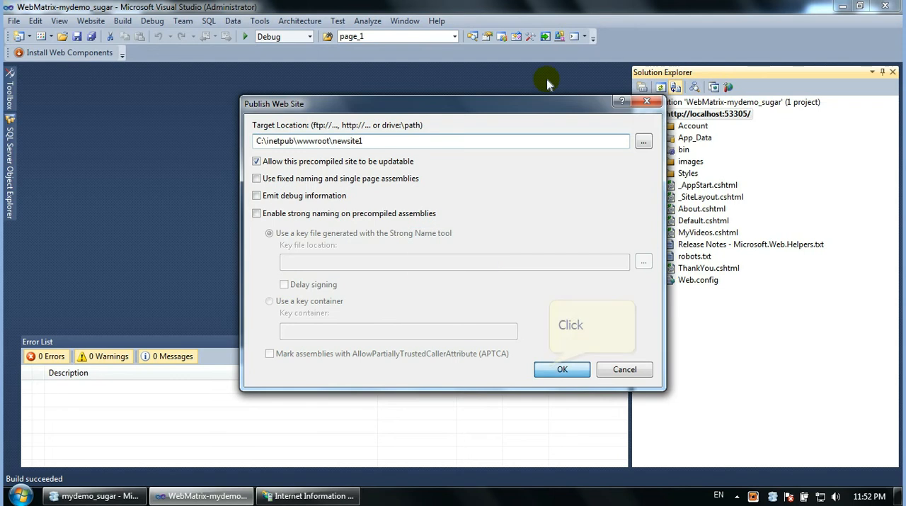
click(550, 366)
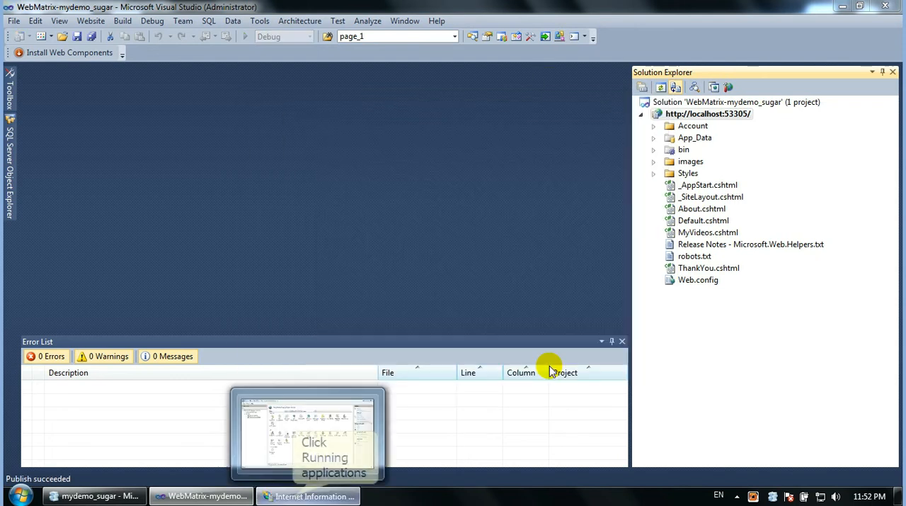
- Switch to IIS Manager and browse the iwantwindowsphone site on port 8888
click(294, 491)
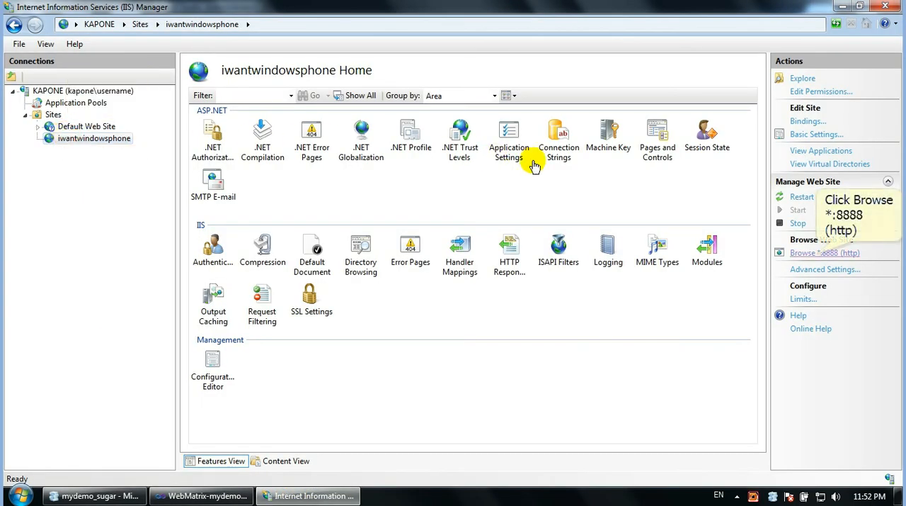
click(816, 253)
- Switch to Windows Explorer and open the App_Data folder inside C:\inetpub\wwwroot\newsite1
key(super)
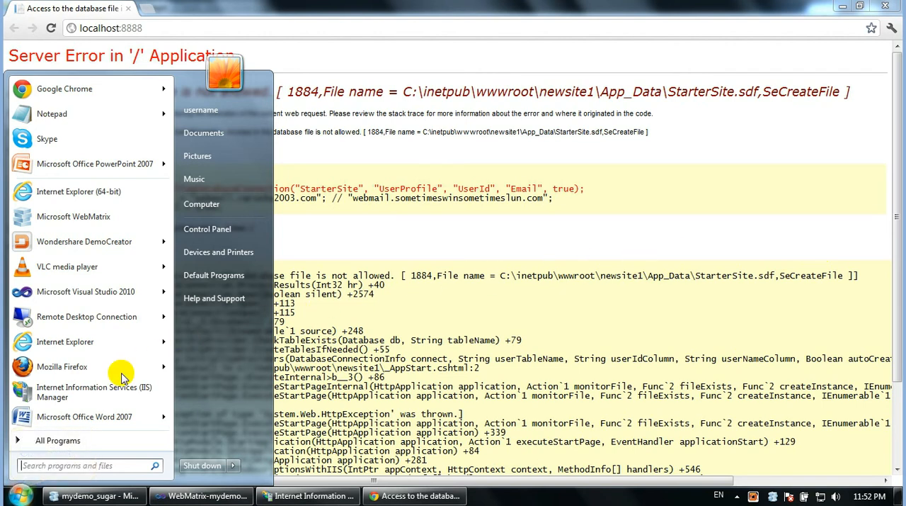
click(202, 204)
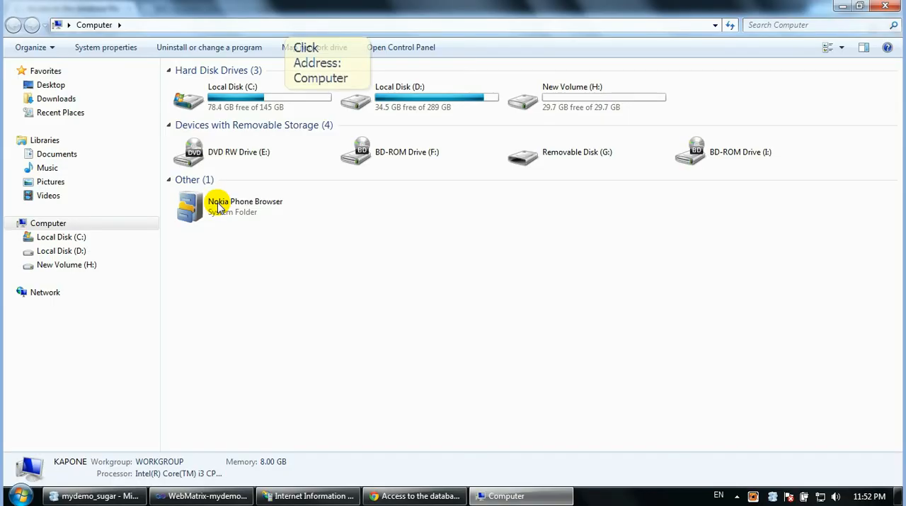
click(284, 25)
text(C:\inetpub\wwwroot\newsite1)
key(Return)
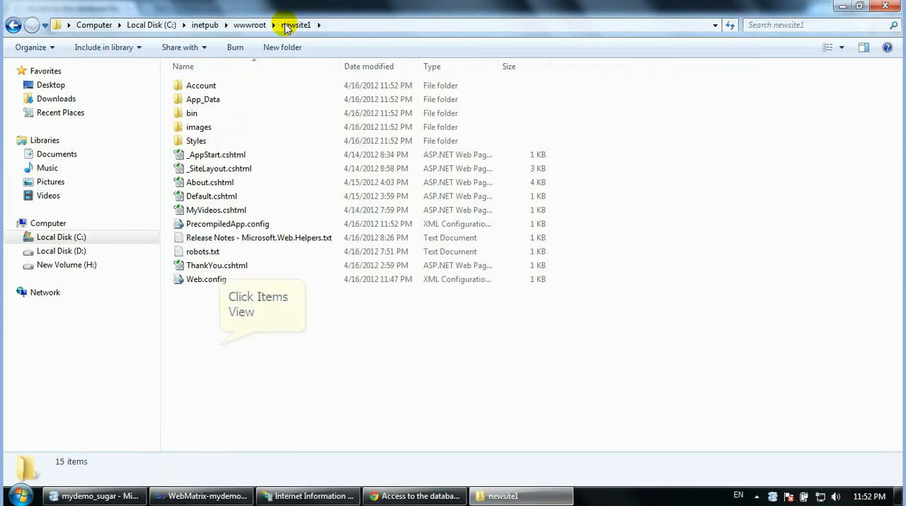
click(220, 346)
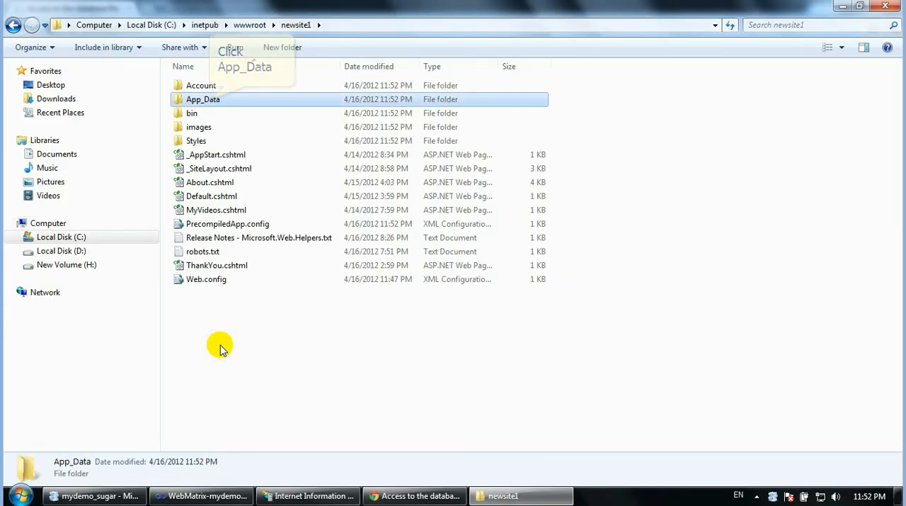
click(208, 101)
double_click(210, 103)
- Allow the IIS_IUSRS group full control of StarterSite.sdf in the file's security permissions
click(194, 128)
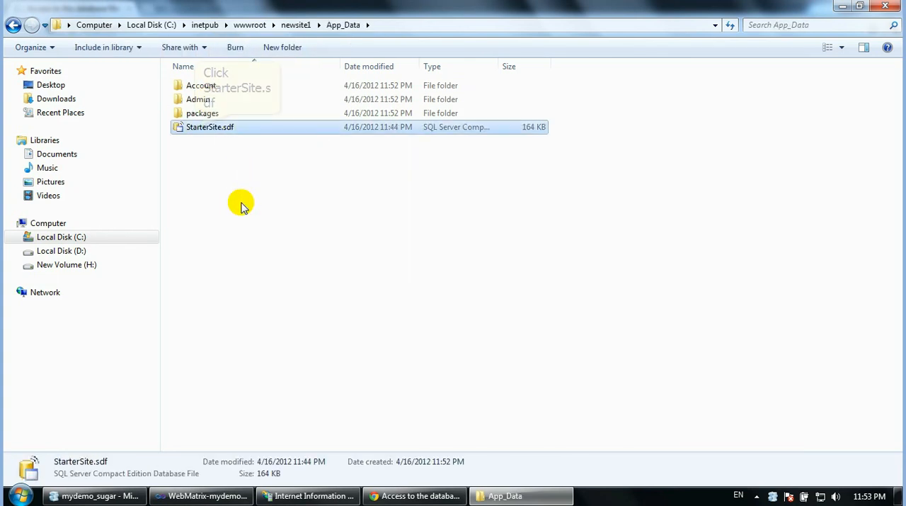
right_click(196, 130)
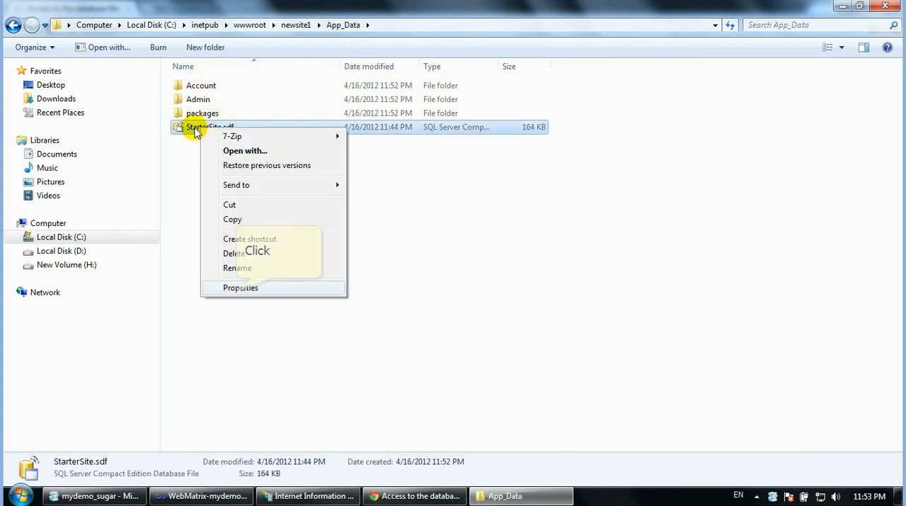
click(236, 288)
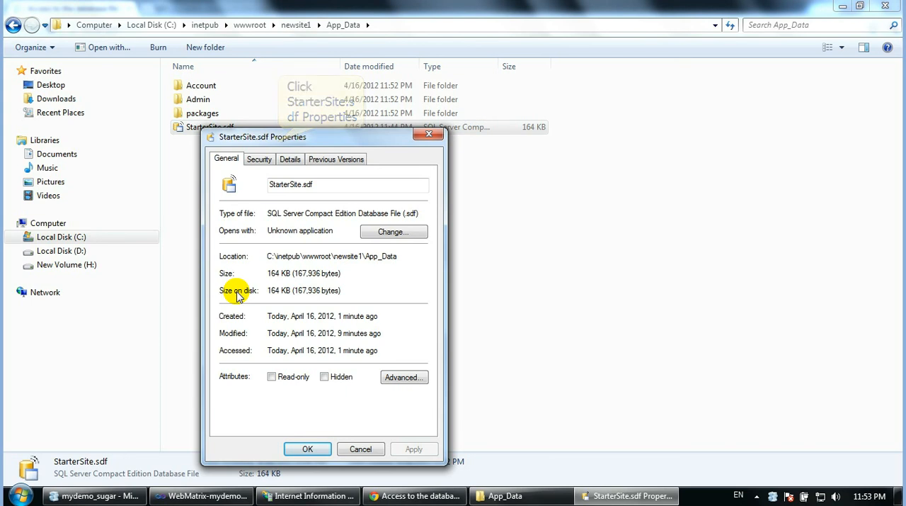
drag(330, 138, 395, 70)
click(325, 92)
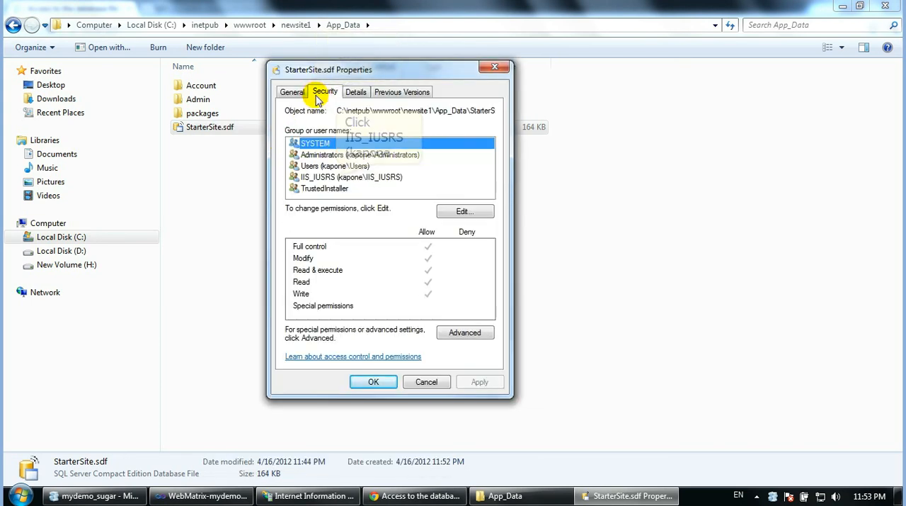
click(347, 177)
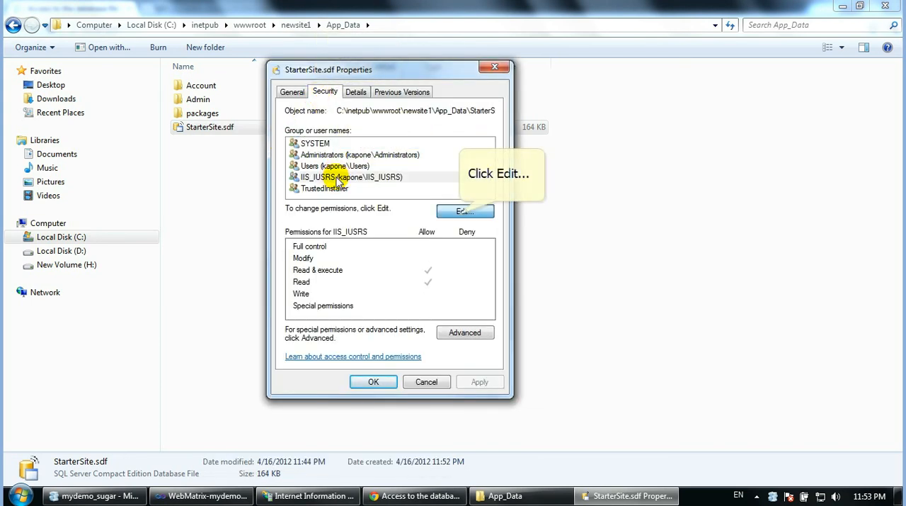
click(463, 212)
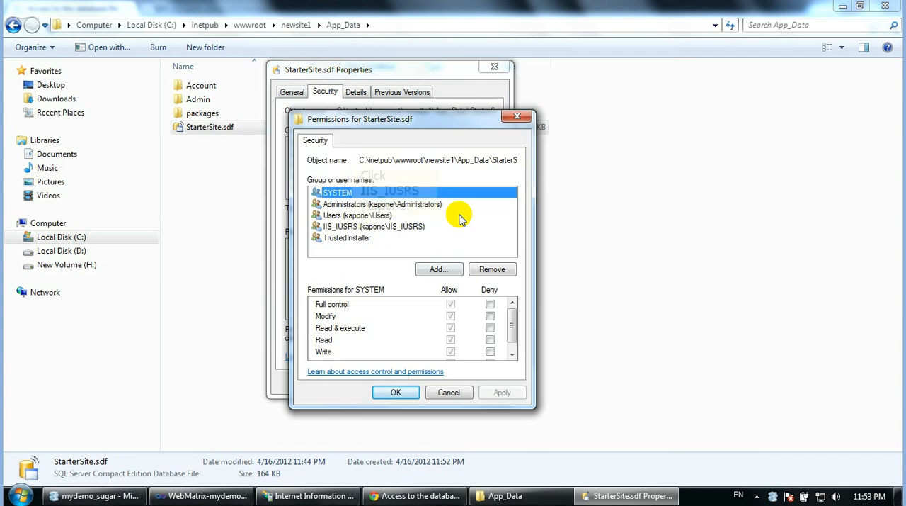
click(356, 226)
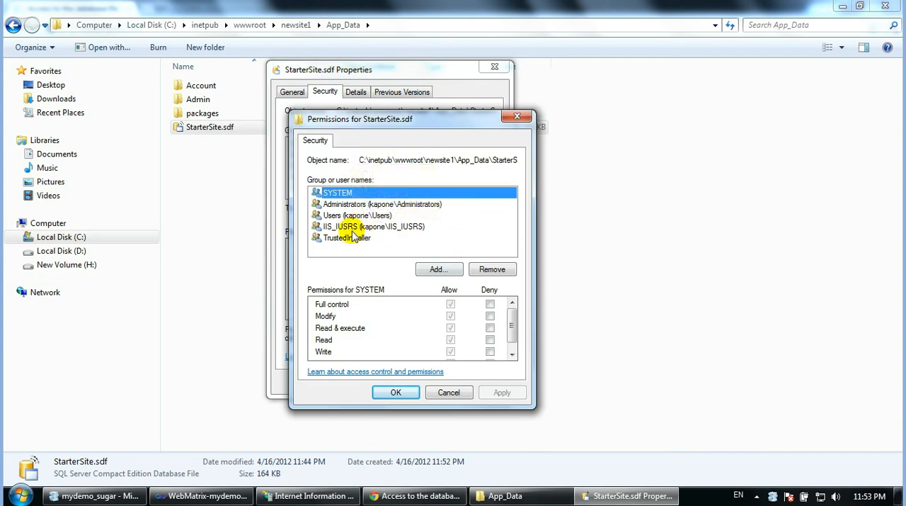
click(450, 304)
click(398, 392)
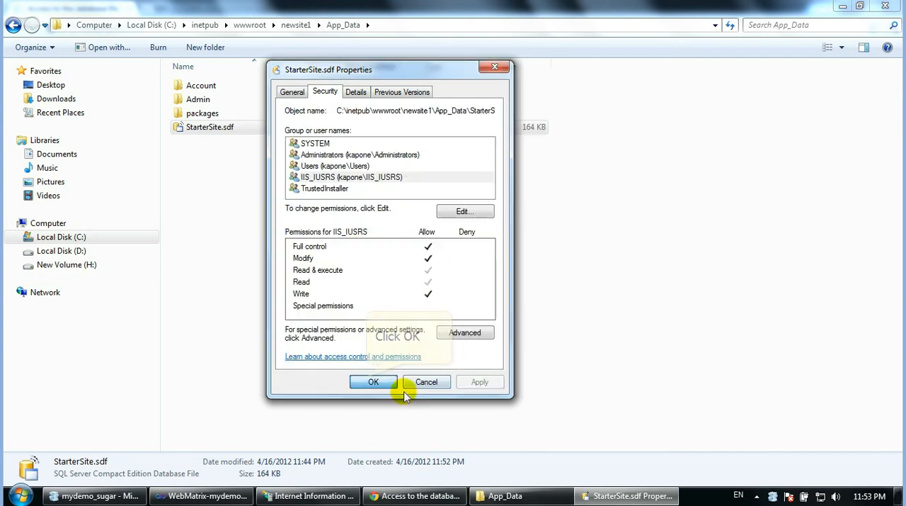
click(370, 380)
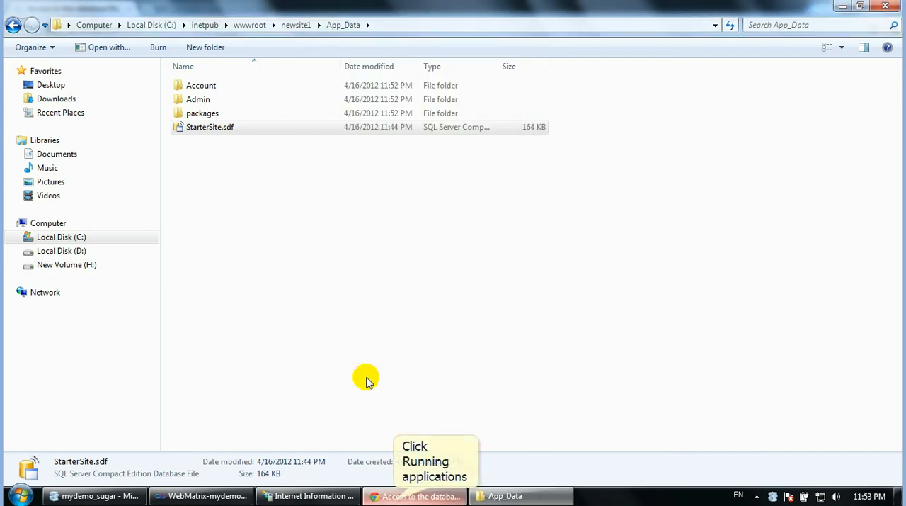
- Switch to Chrome and load localhost:8888 again to test the published site
click(416, 496)
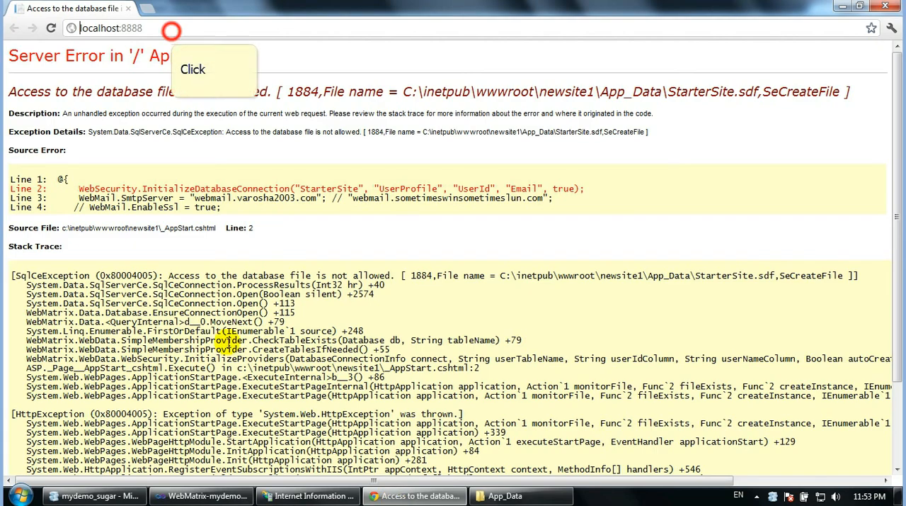
click(111, 28)
key(Return)
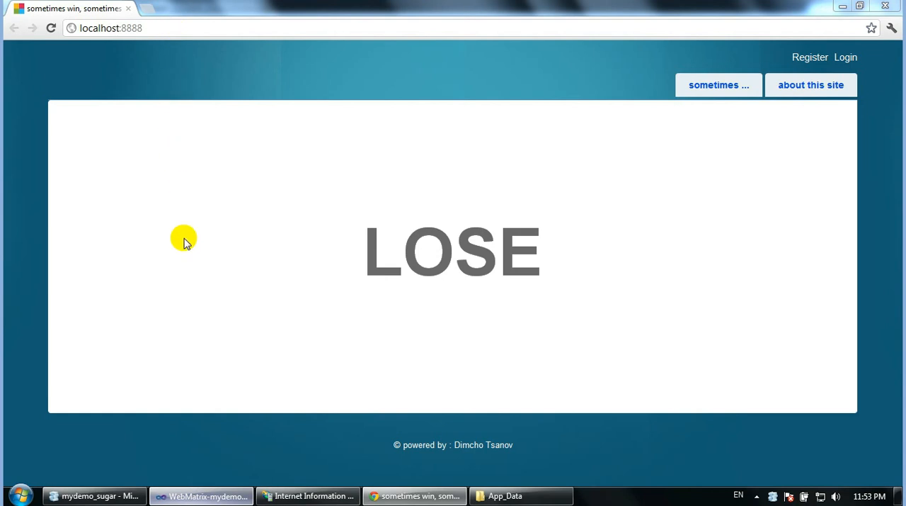
- Switch to WebMatrix and check the bin folder's contents and the Web.config file in the mydemo_sugar site
click(202, 496)
click(315, 496)
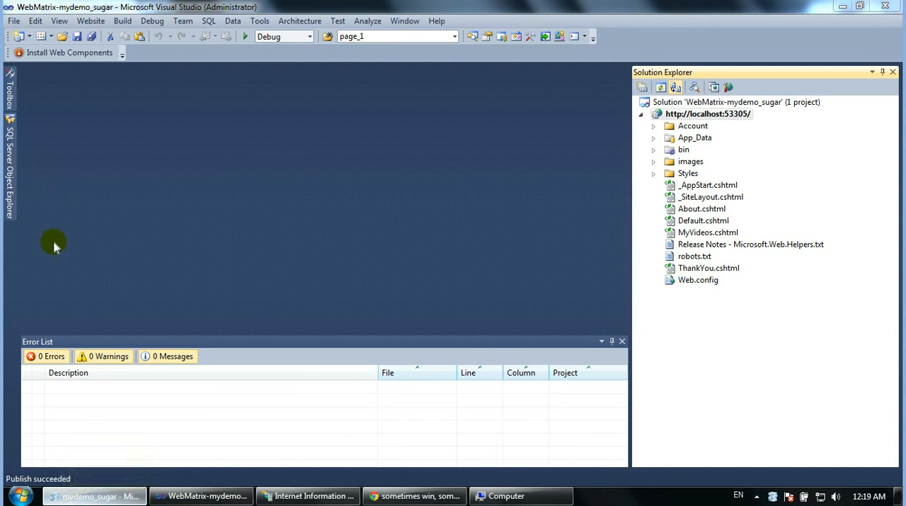
click(61, 495)
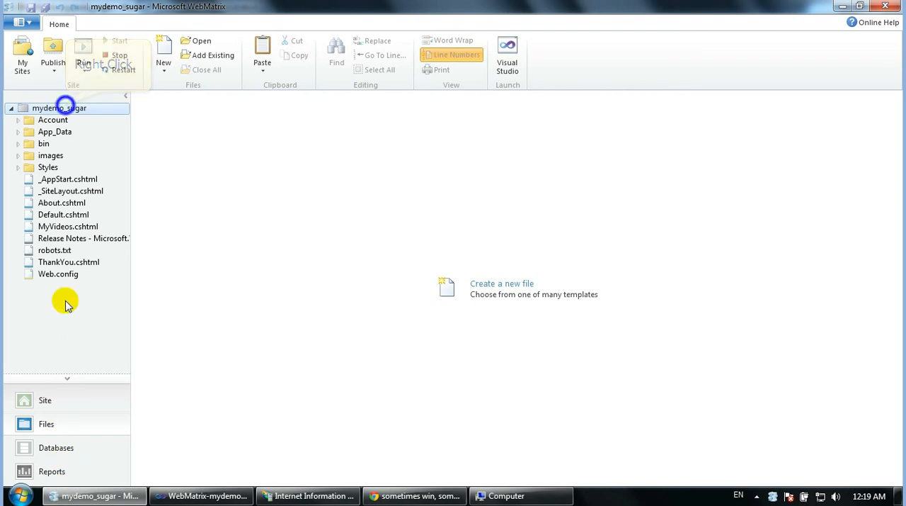
right_click(62, 107)
click(106, 236)
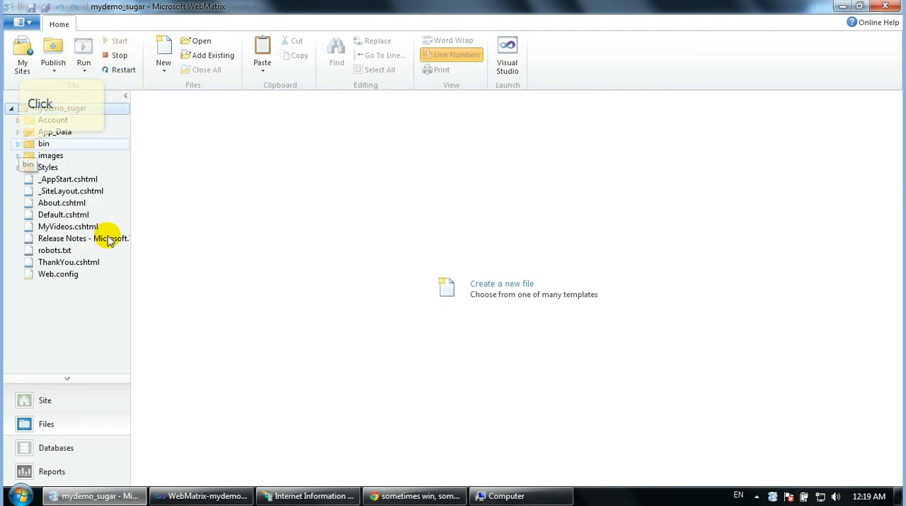
click(18, 144)
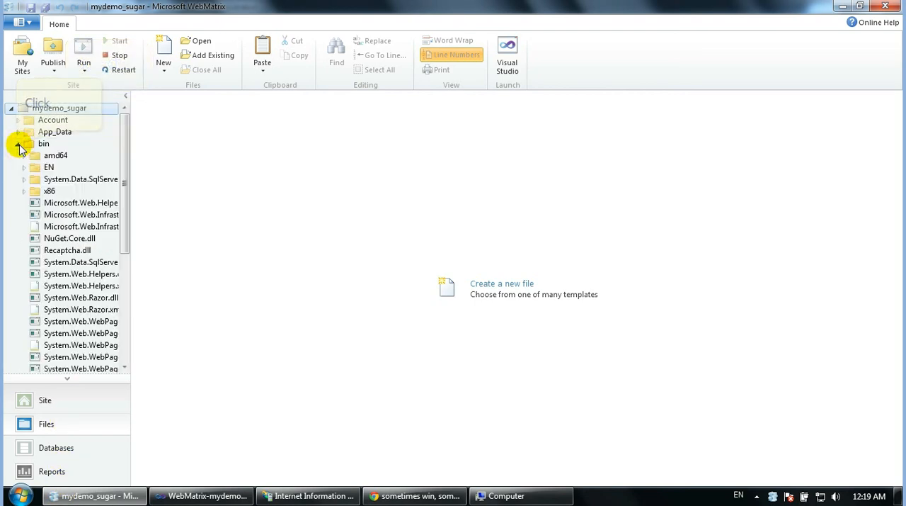
click(18, 145)
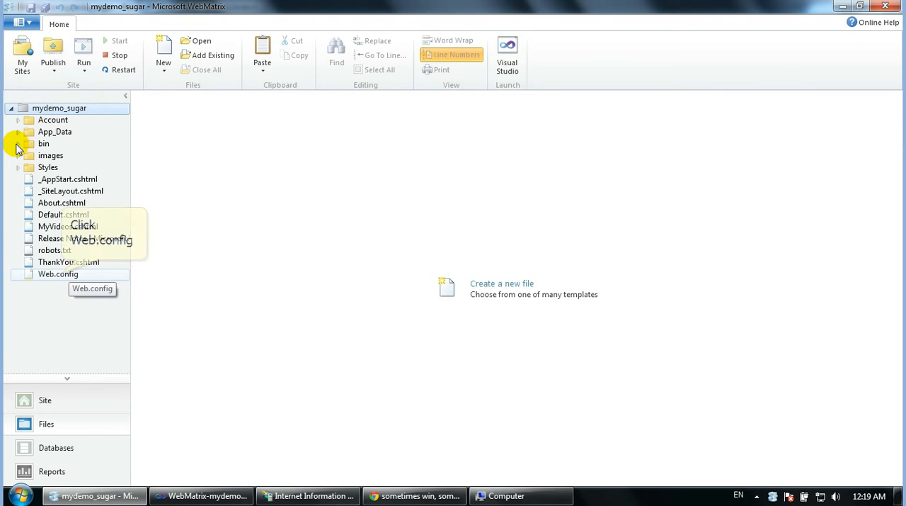
click(61, 276)
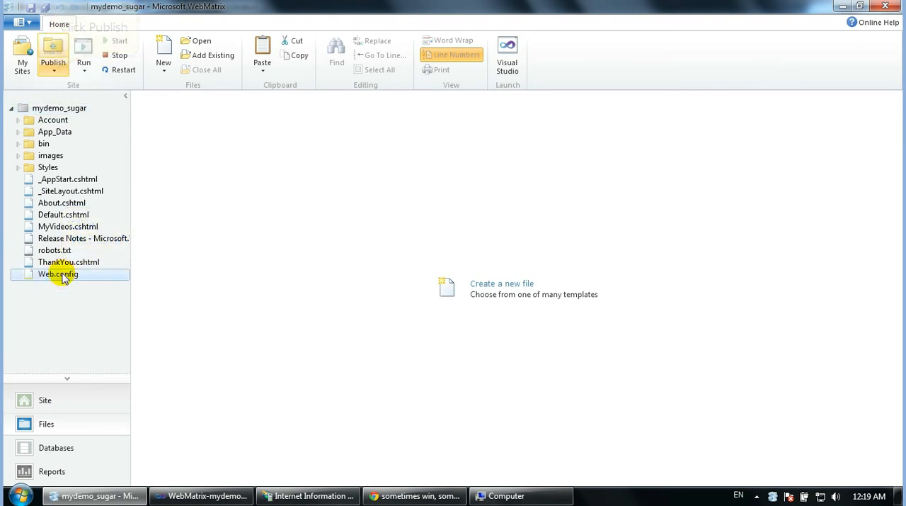
- Open the mydemo_sugar site's publish settings, check the fields of the Web Deploy protocol, and set the protocol back to FTP
click(53, 70)
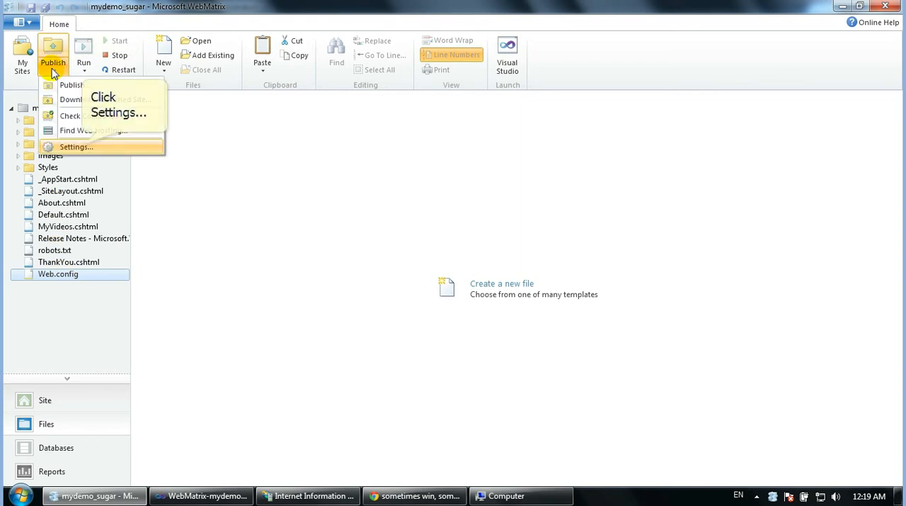
click(81, 147)
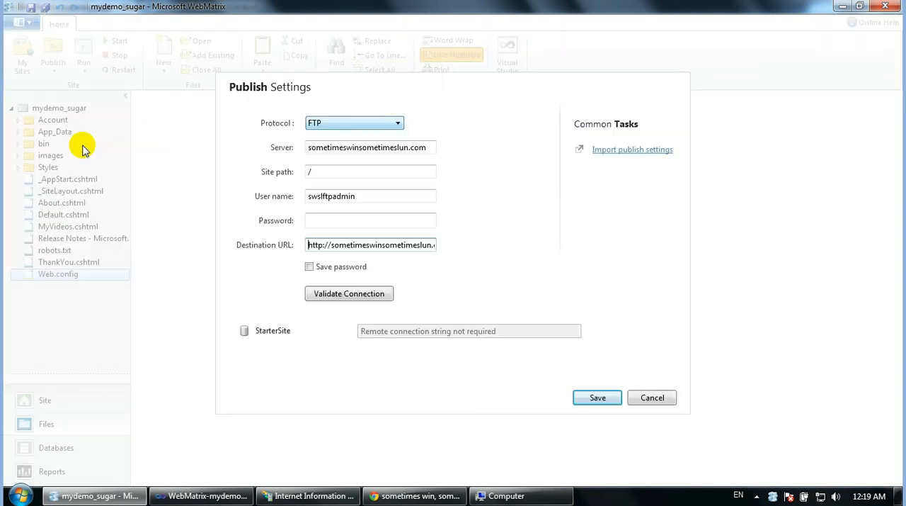
click(354, 125)
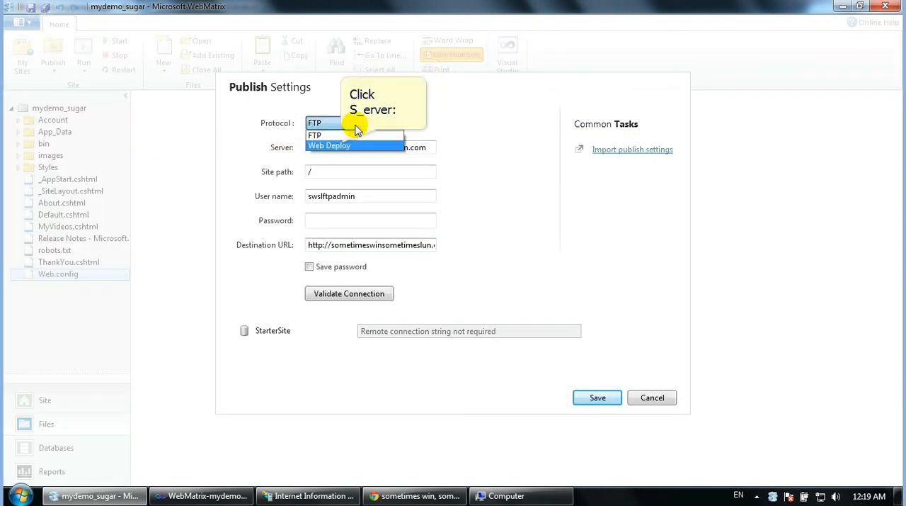
click(333, 146)
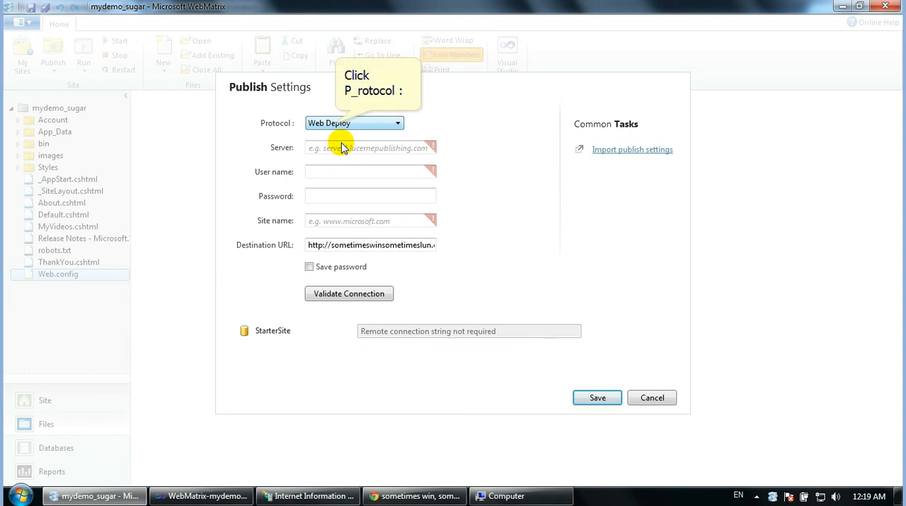
click(334, 125)
click(324, 135)
- Enter the FTP account password for the sometimeswinsometimeslun.com server and validate the connection
click(311, 223)
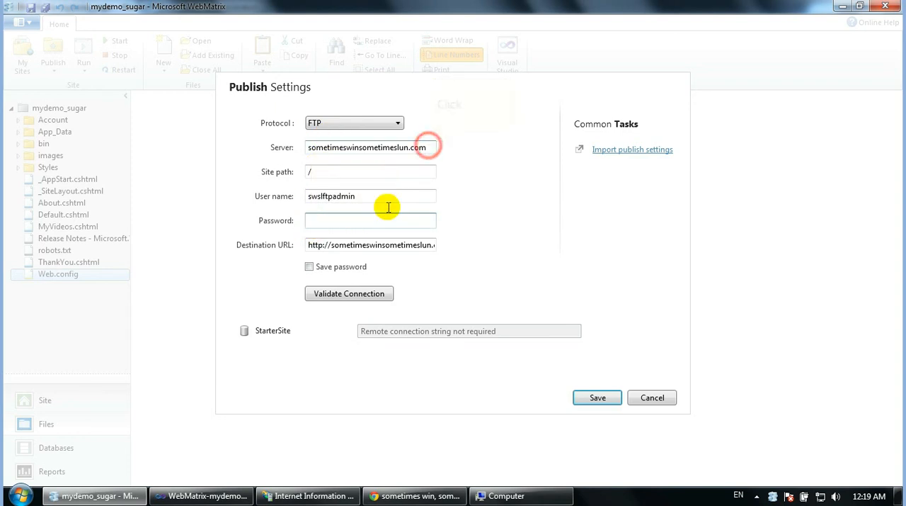
click(427, 147)
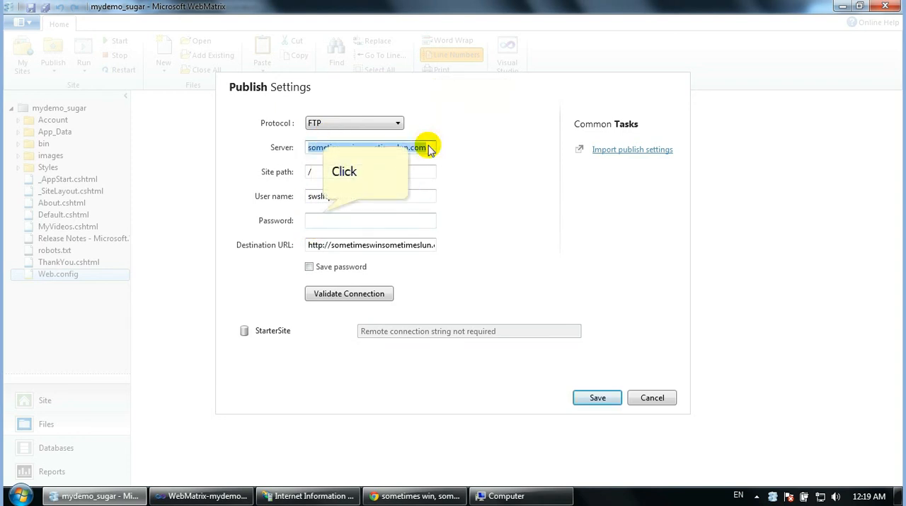
click(317, 221)
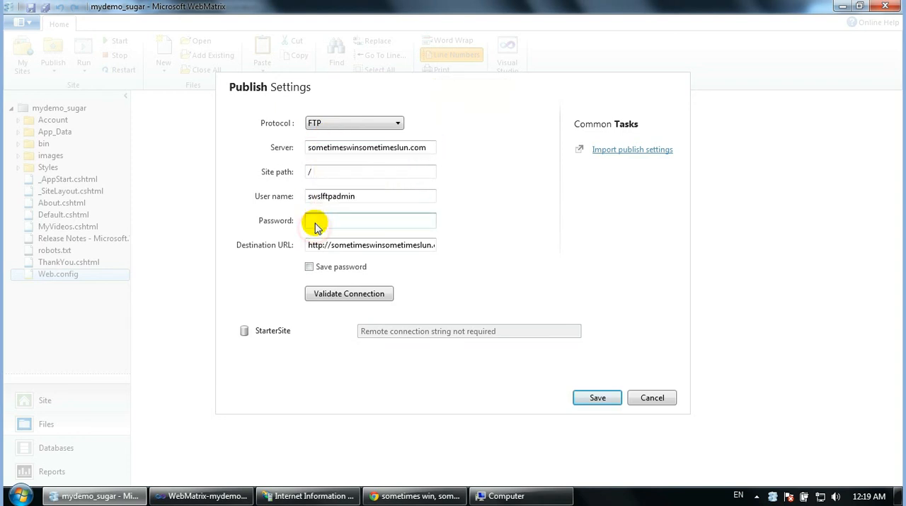
text(•••••••)
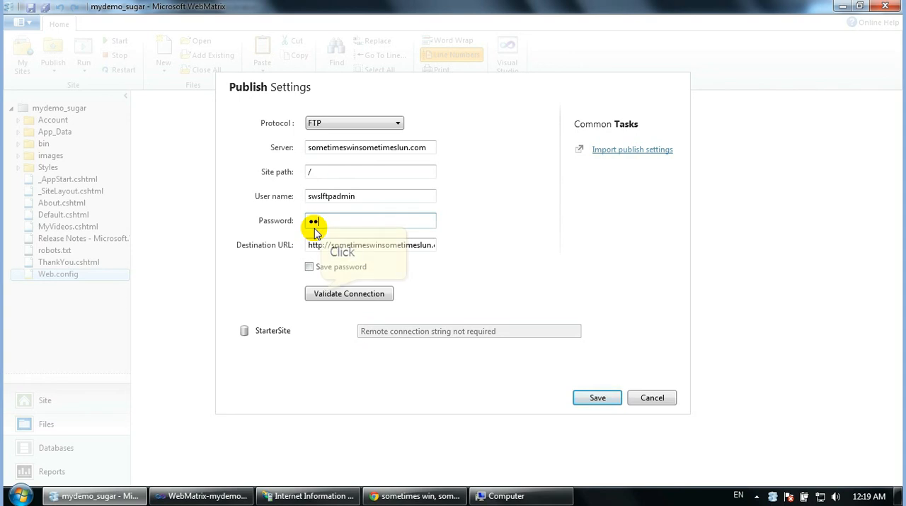
text(•)
click(322, 294)
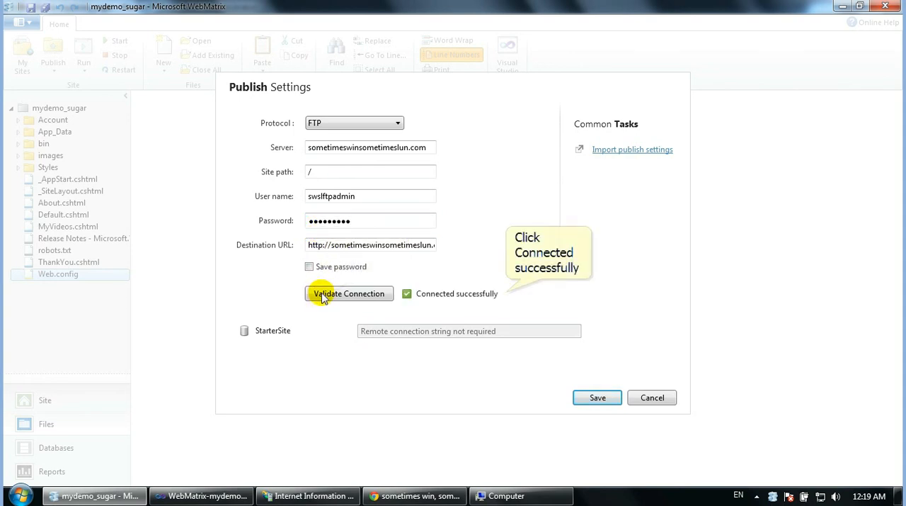
click(506, 292)
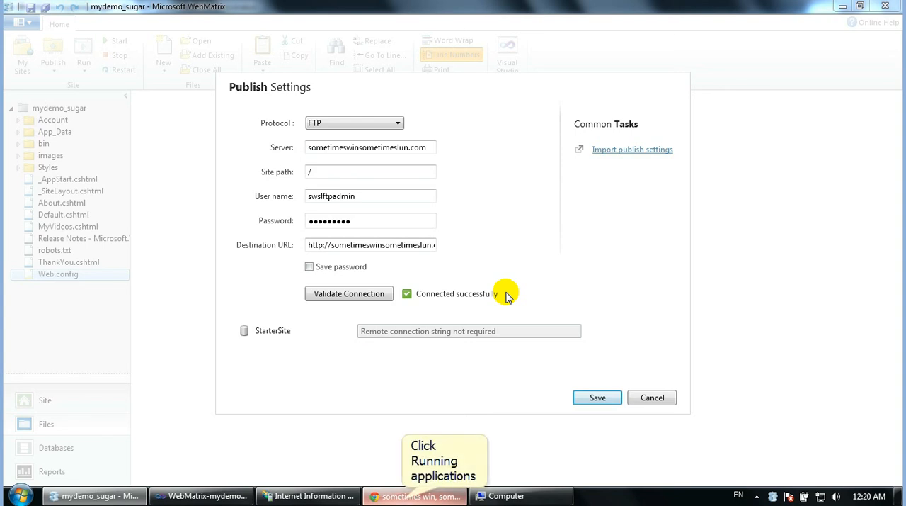
- Switch to Chrome and select the address of the sometimeswinsometimeslun.com site
click(402, 498)
click(235, 27)
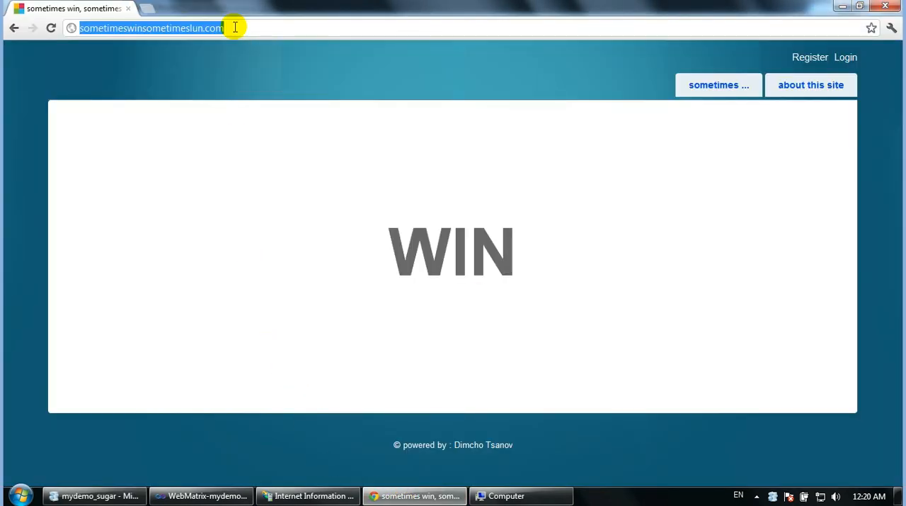